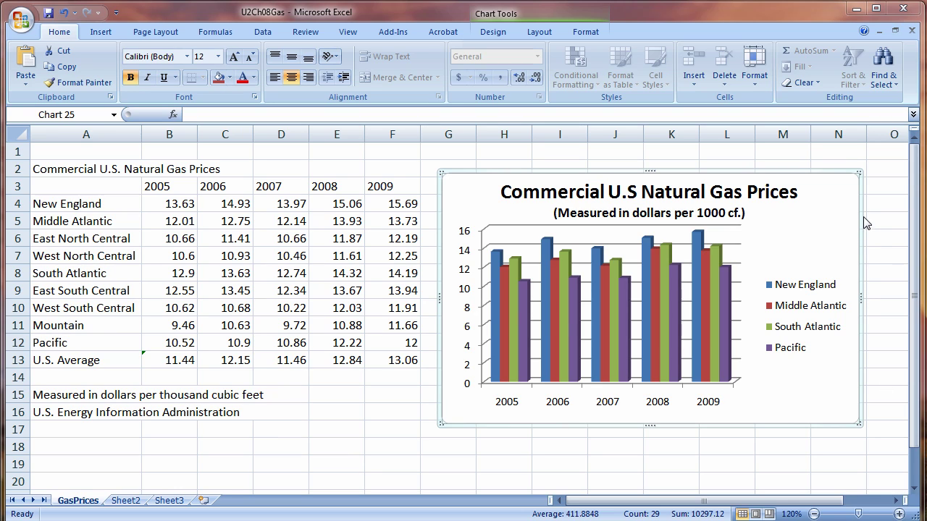
Cut the old 3-D column chart and select the price table A3:F12.
left_click(653, 181)
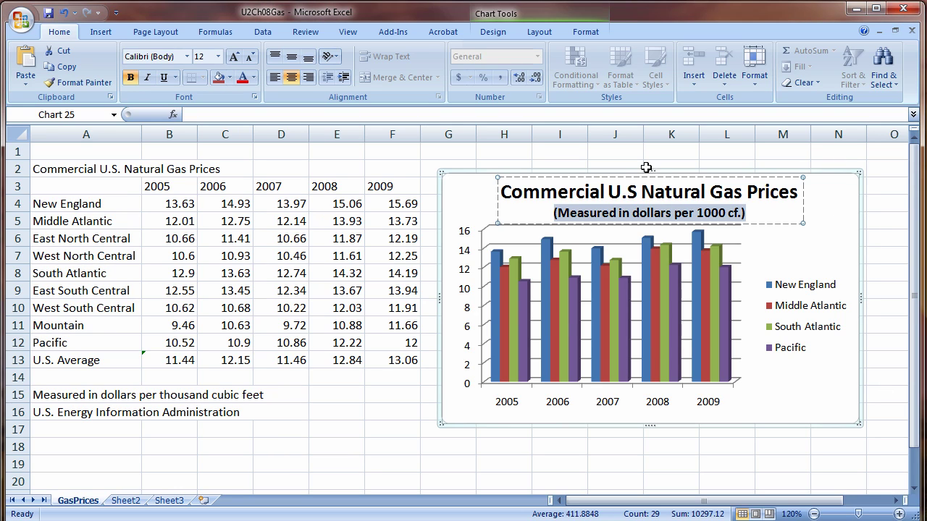
right_click(625, 176)
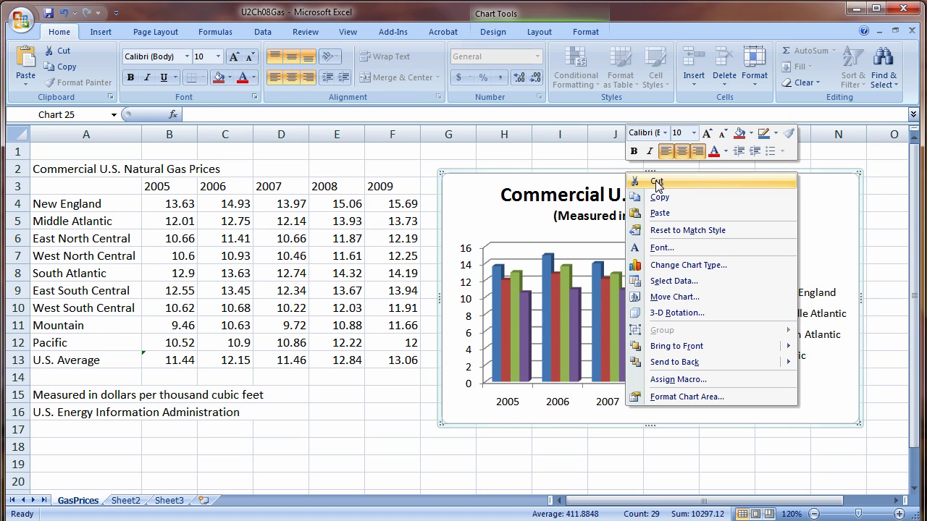
left_click(656, 183)
left_click(493, 235)
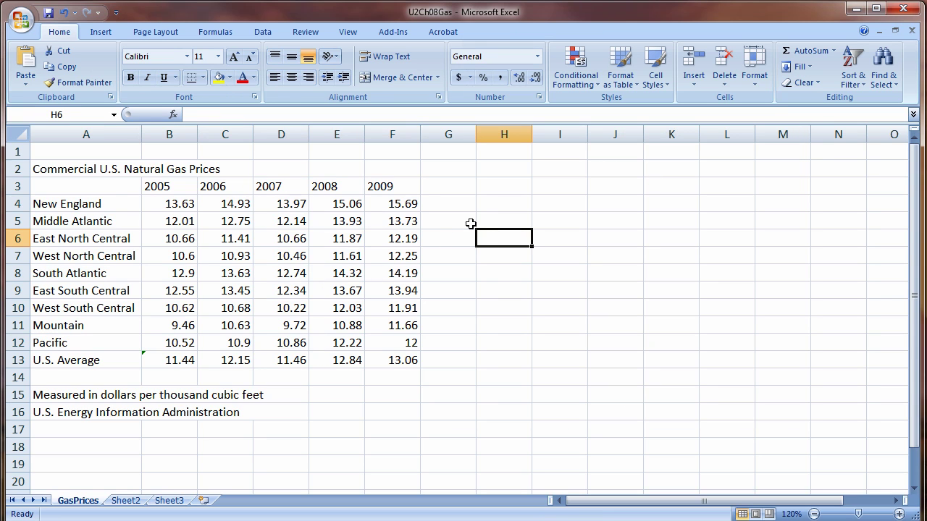
left_click_drag(106, 192, 404, 339)
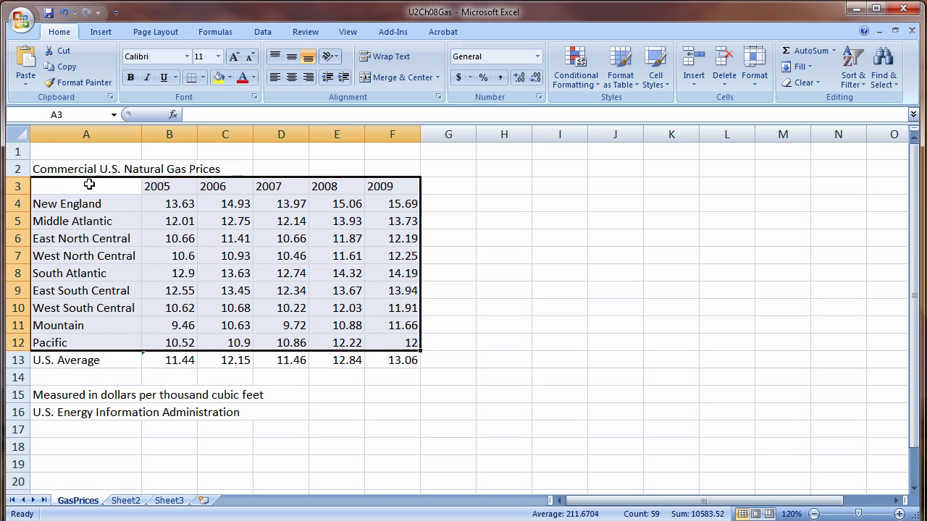
Insert a Line with Markers chart of the table and move it right of the data.
left_click(101, 32)
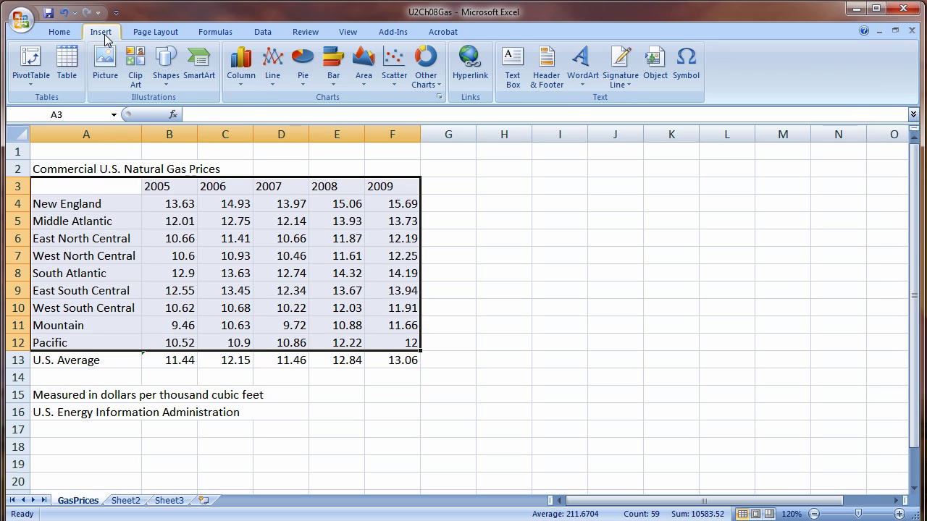
left_click(273, 84)
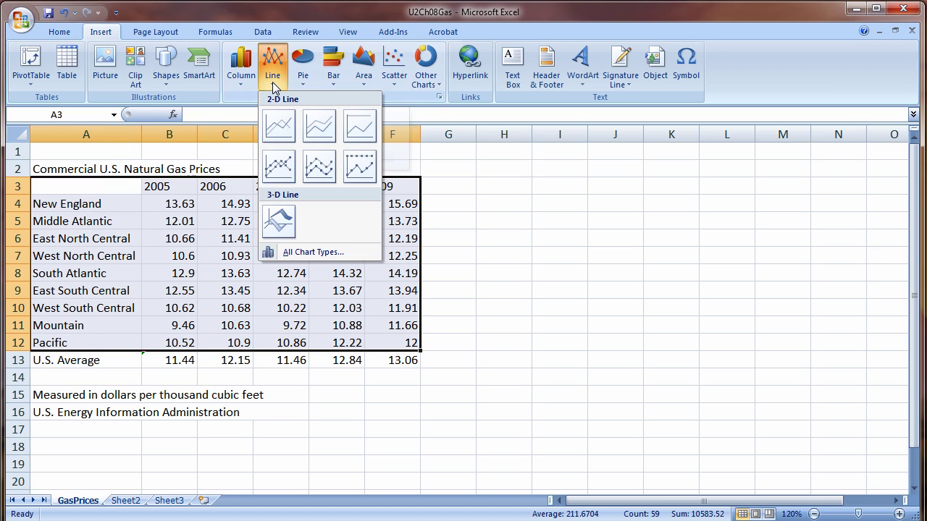
left_click(275, 168)
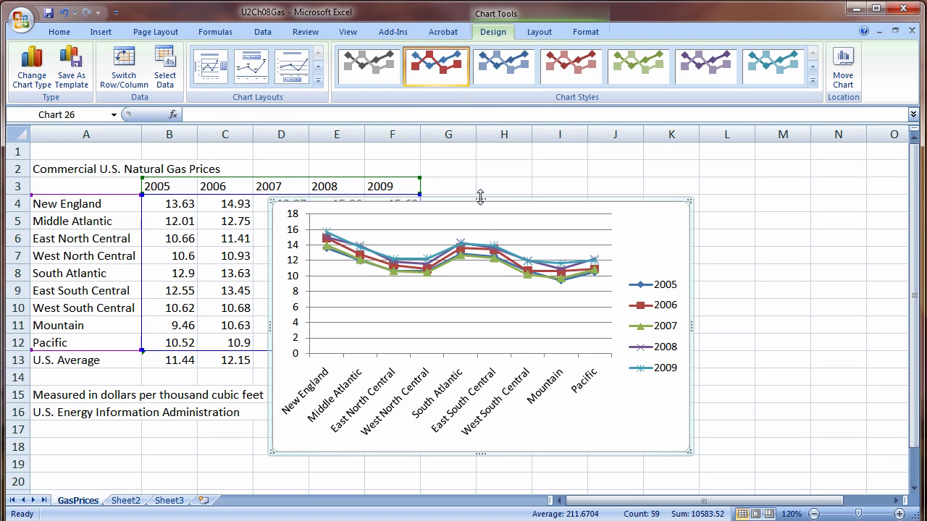
left_click_drag(469, 199, 637, 168)
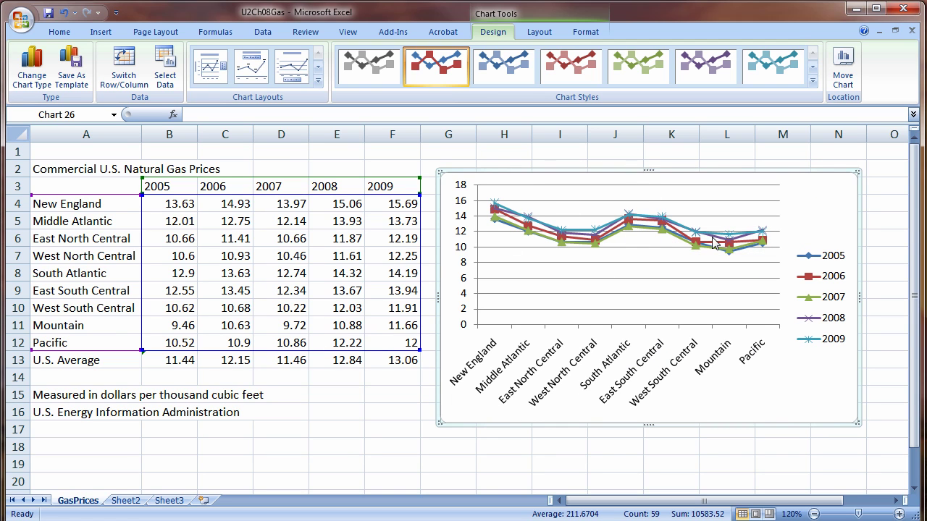
mouse_move(713, 242)
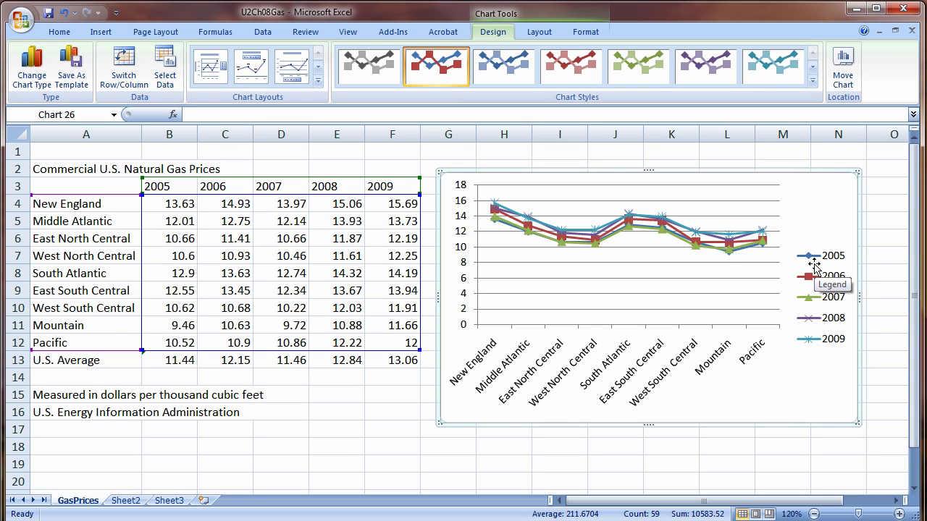
Fix the vertical value axis minimum at 8.0 and maximum at 17.
left_click(462, 252)
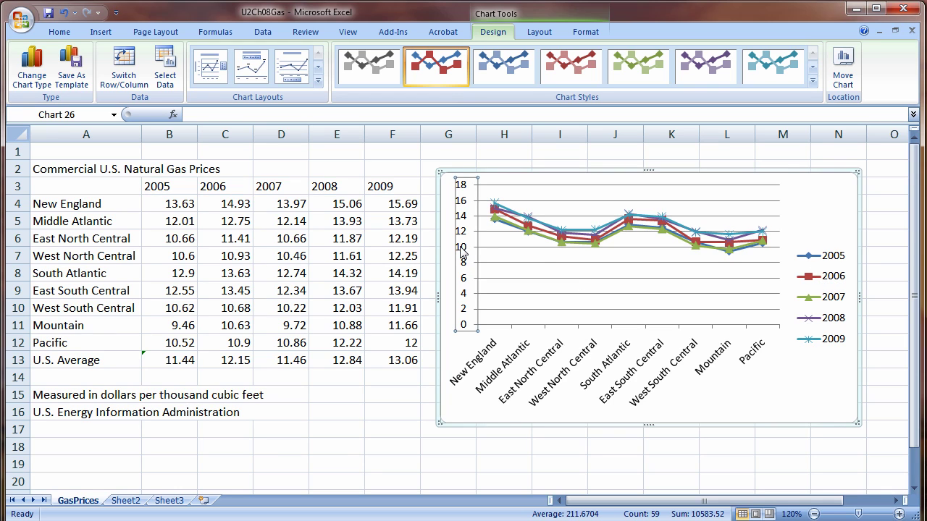
right_click(462, 252)
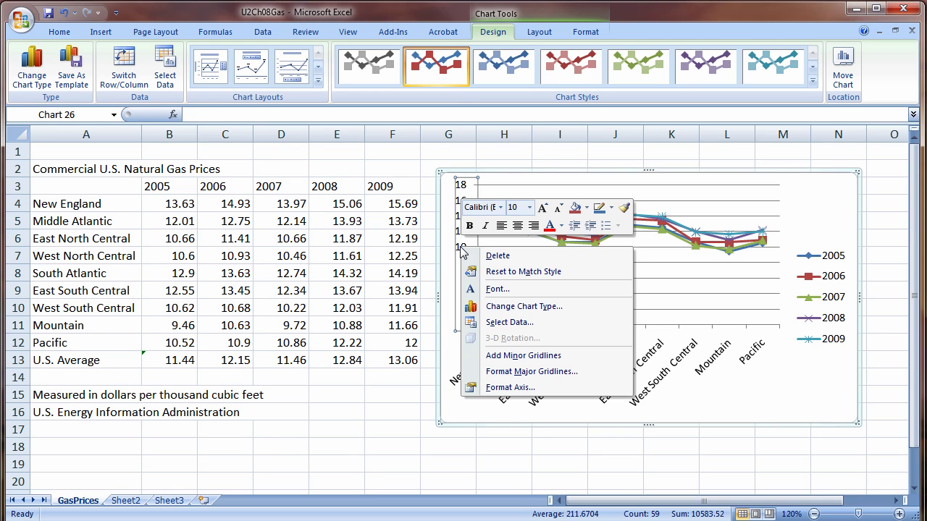
left_click(495, 391)
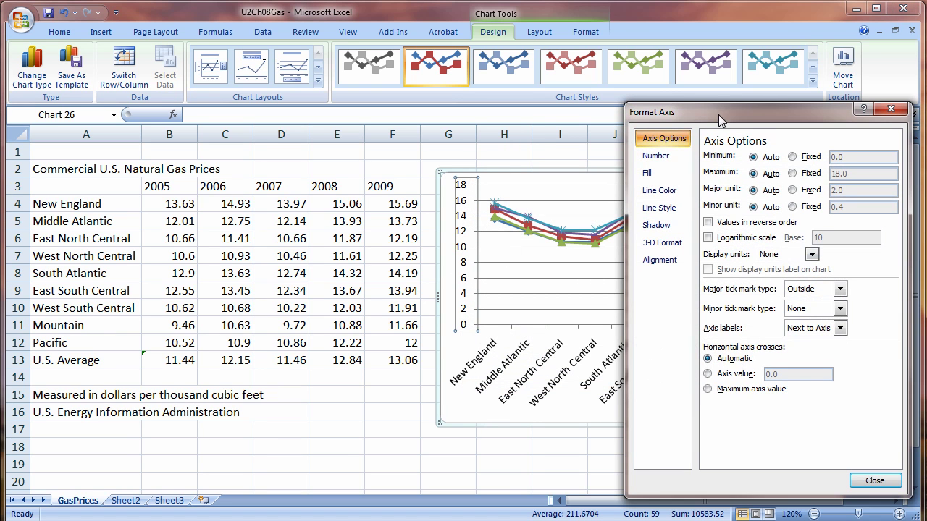
left_click_drag(719, 112, 237, 102)
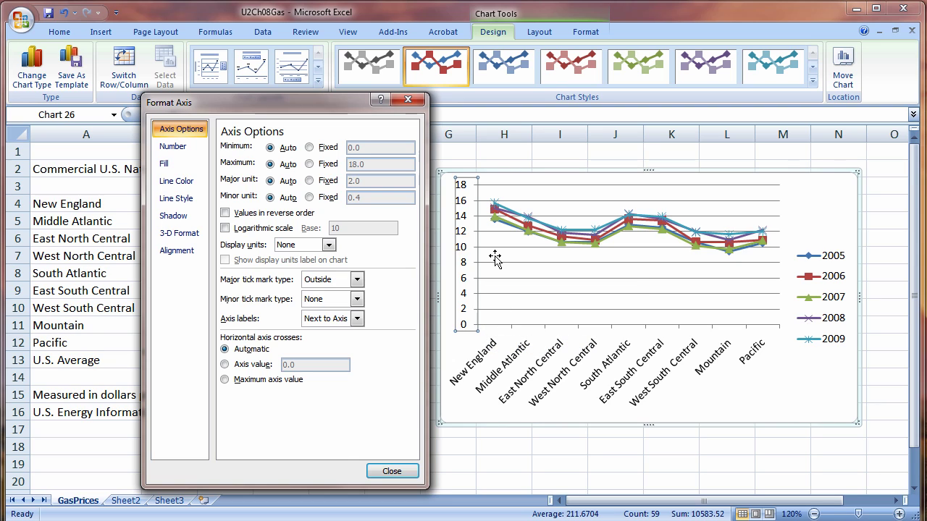
left_click(310, 147)
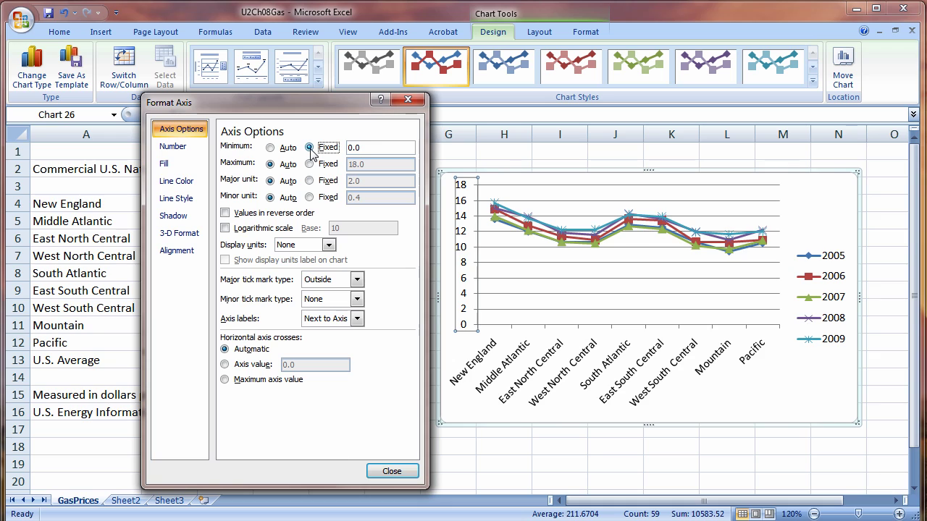
left_click_drag(362, 147, 350, 147)
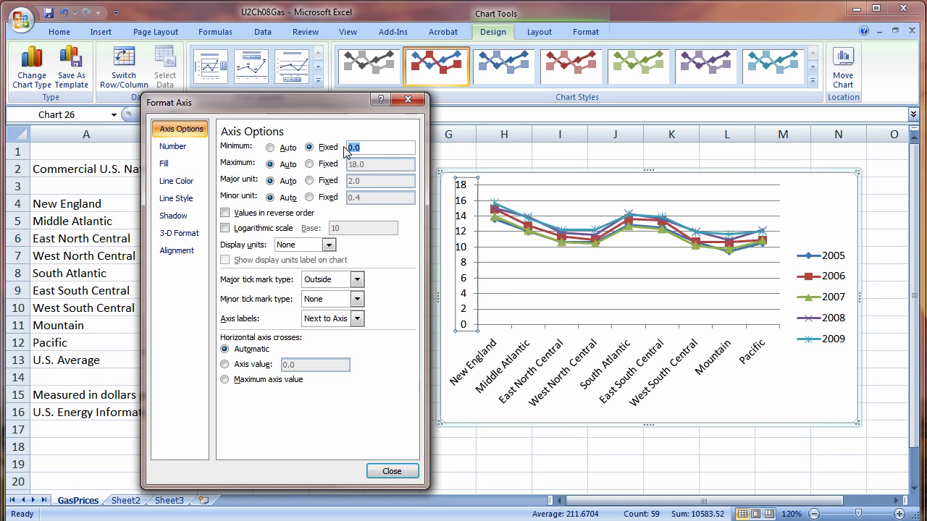
type("8.0")
left_click(310, 163)
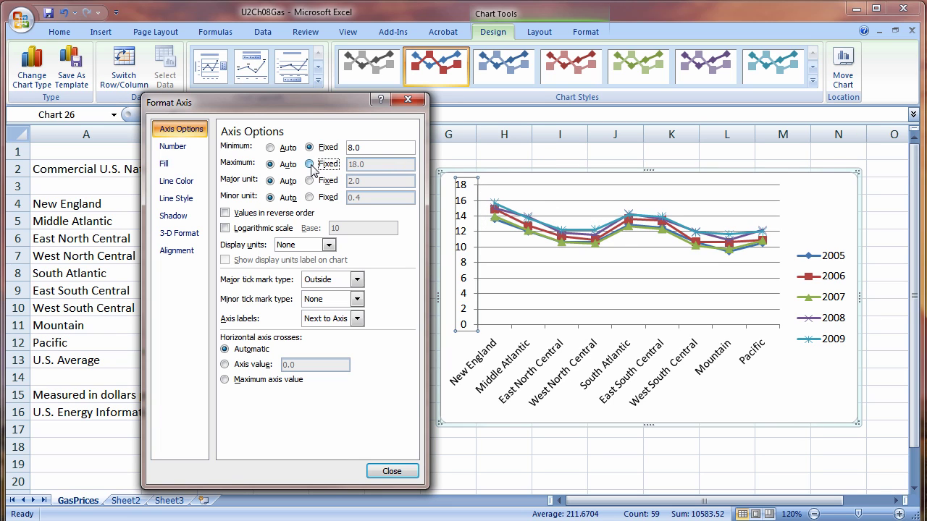
double_click(377, 163)
type("17")
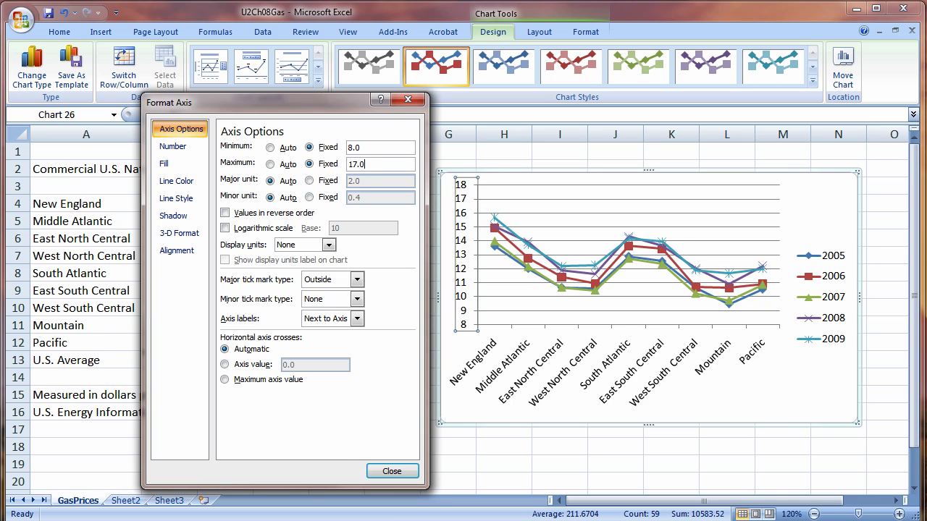
key("Return")
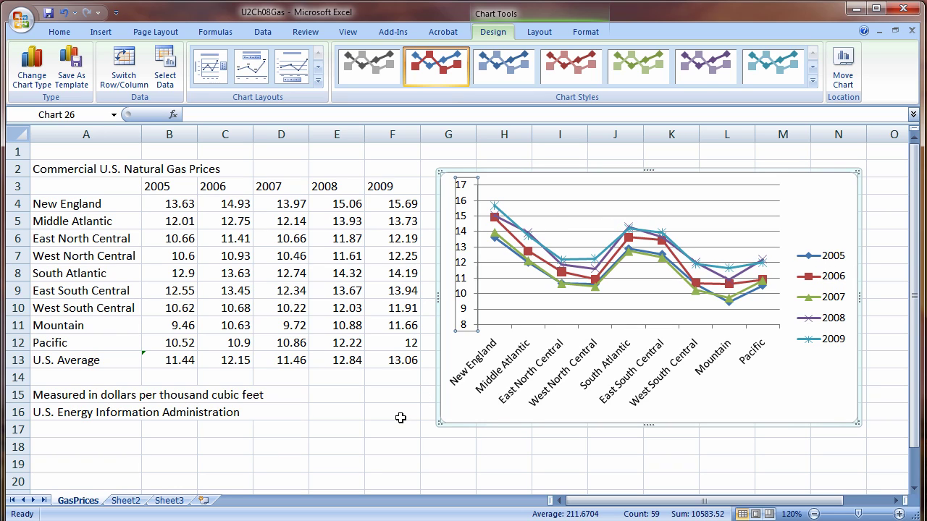
Cut the line chart off the GasPrices sheet.
right_click(543, 174)
left_click(575, 183)
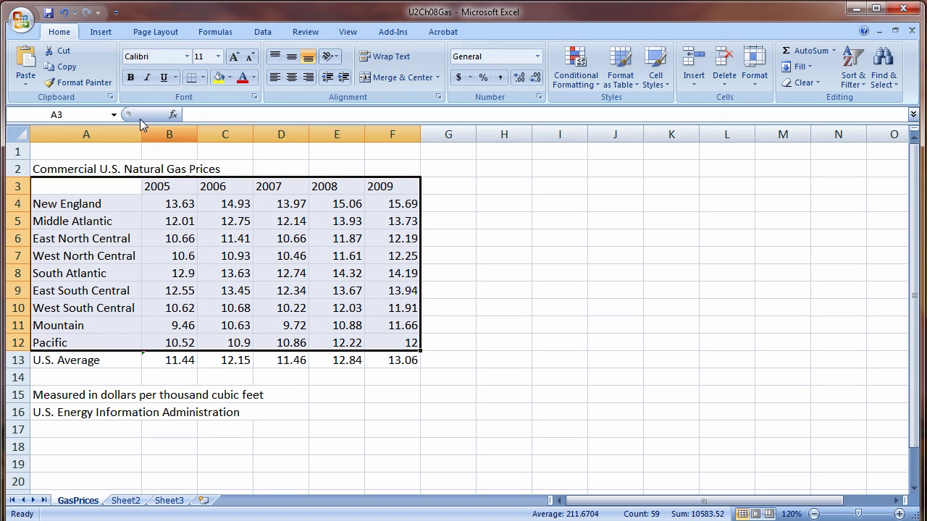
left_click(104, 187)
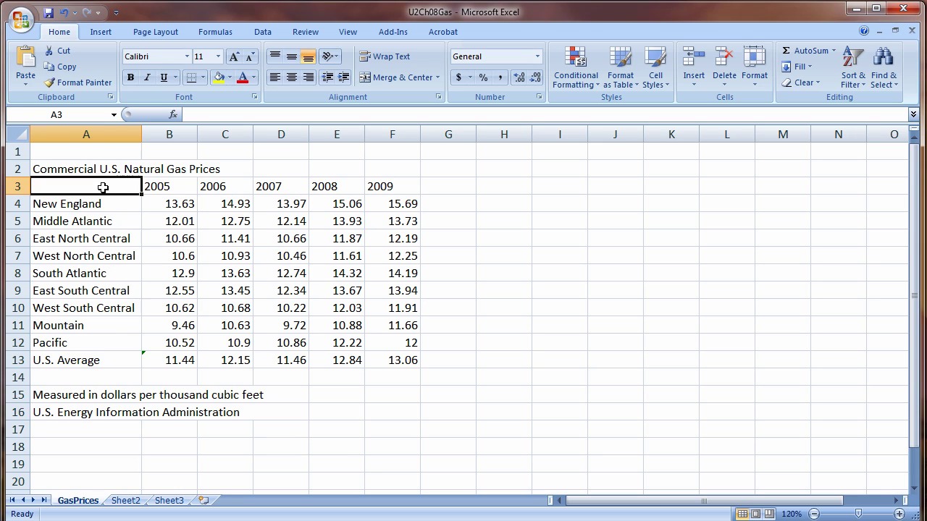
Select A3:B6 plus D3:D6 and F3:F6 as the new chart data.
left_click_drag(103, 186, 215, 203)
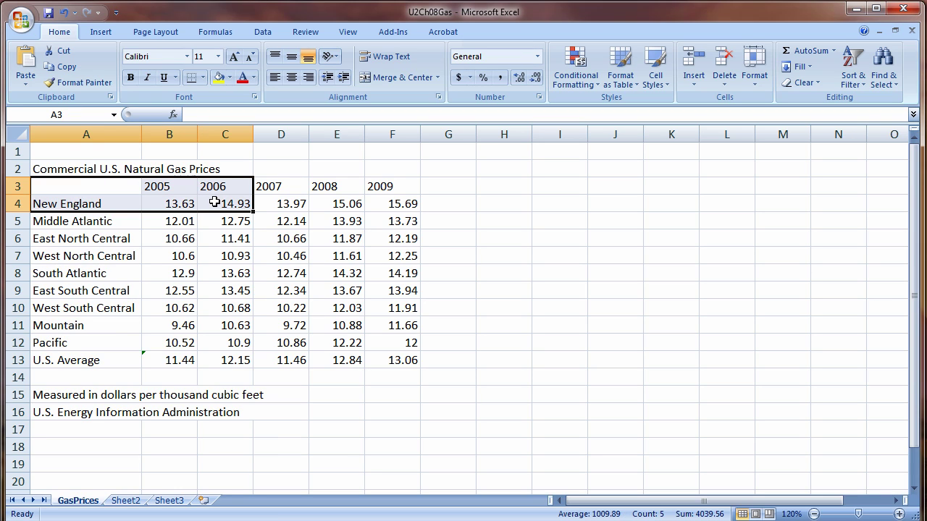
left_click_drag(123, 186, 169, 237)
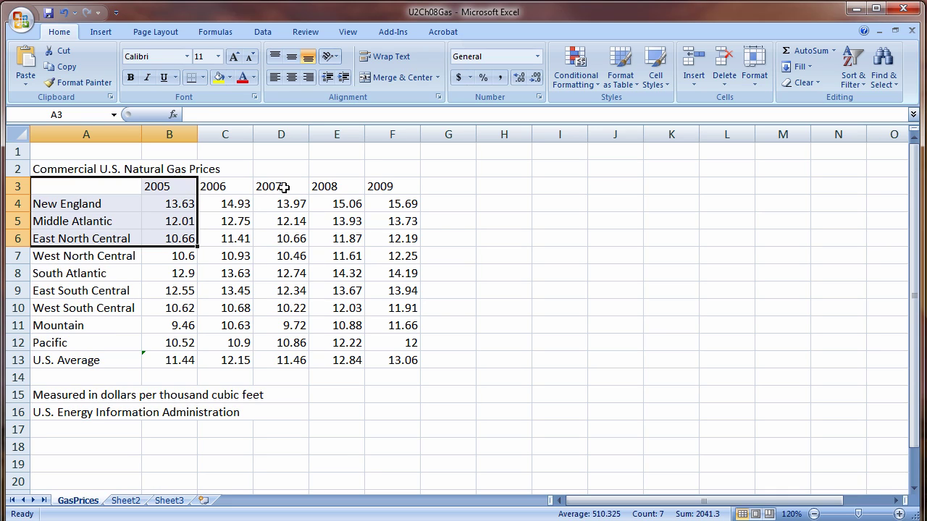
left_click_drag(284, 187, 281, 234, "ctrl")
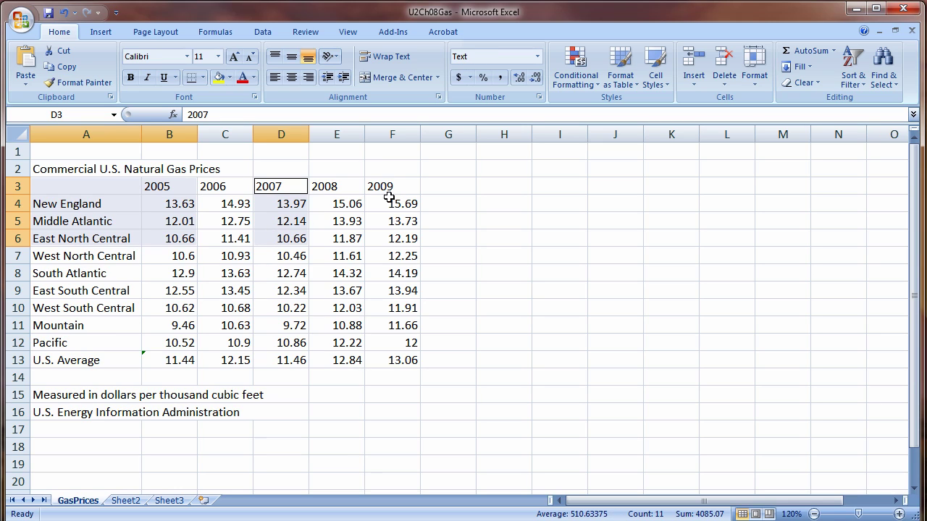
left_click_drag(391, 187, 394, 234, "ctrl")
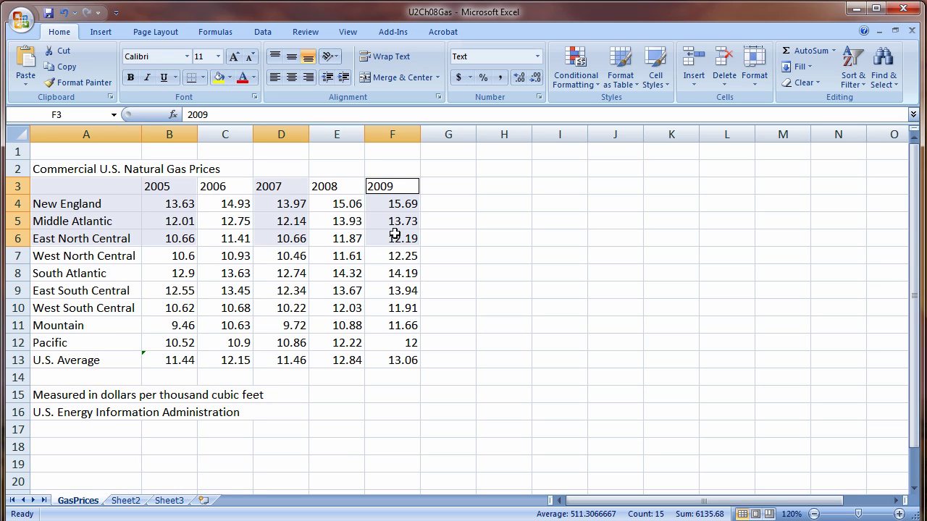
left_click(111, 36)
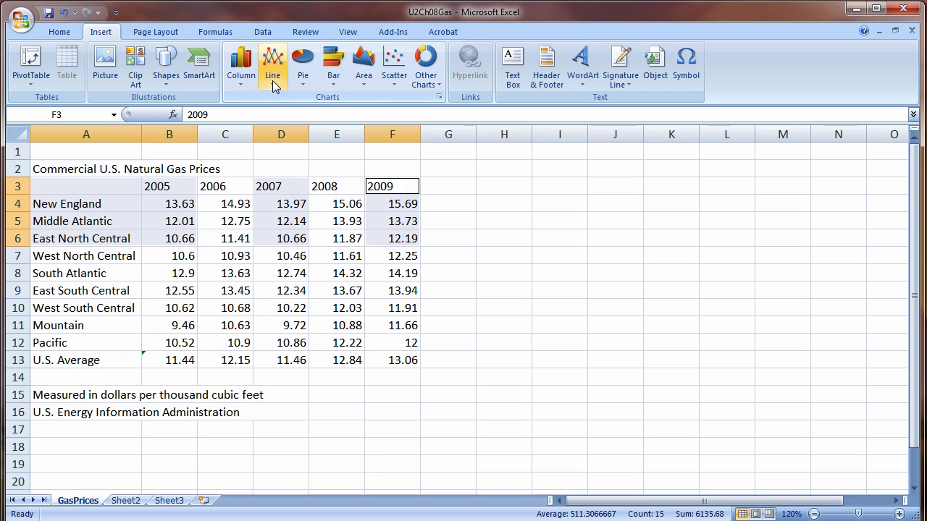
Insert a Clustered Horizontal Cylinder bar chart and move it beside the table.
left_click(337, 88)
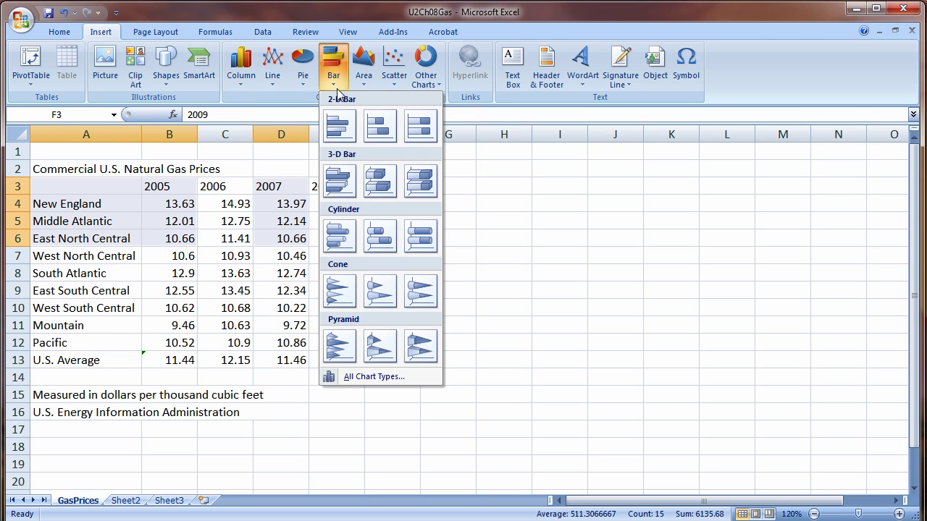
left_click(338, 233)
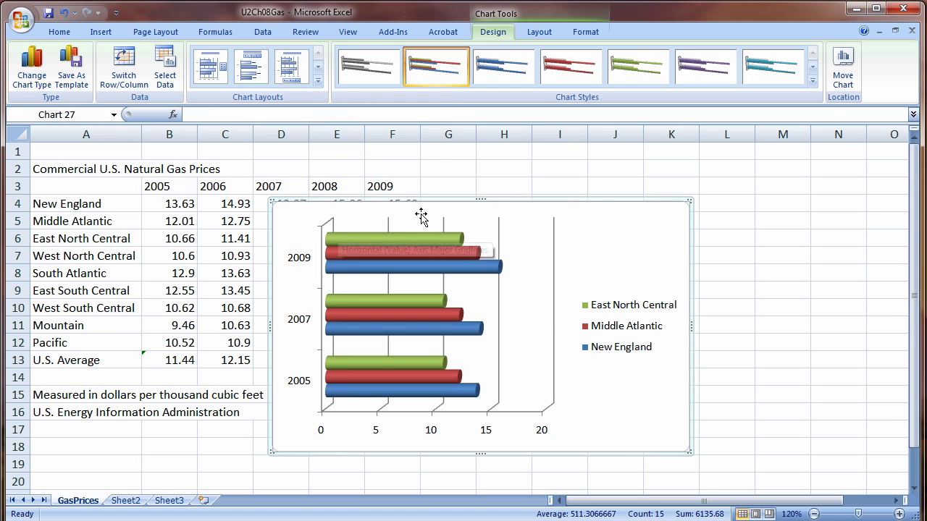
left_click_drag(518, 204, 685, 180)
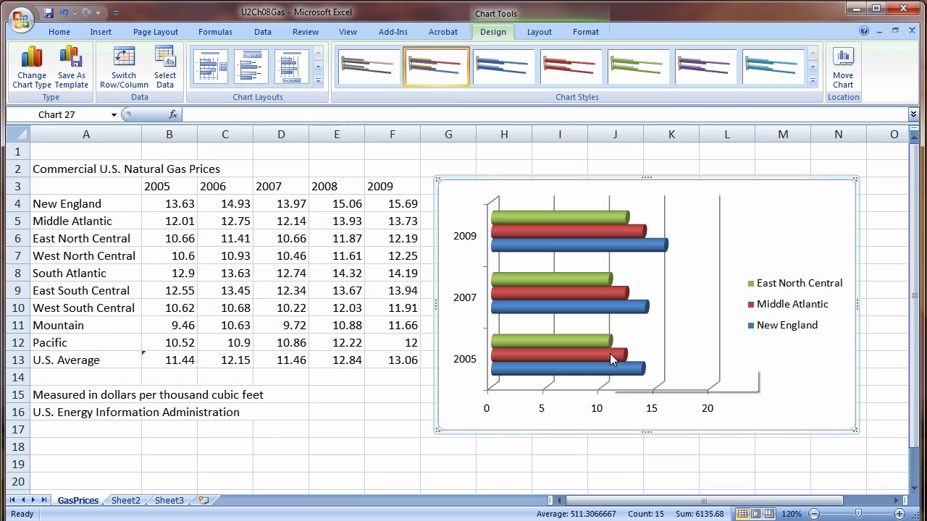
mouse_move(605, 348)
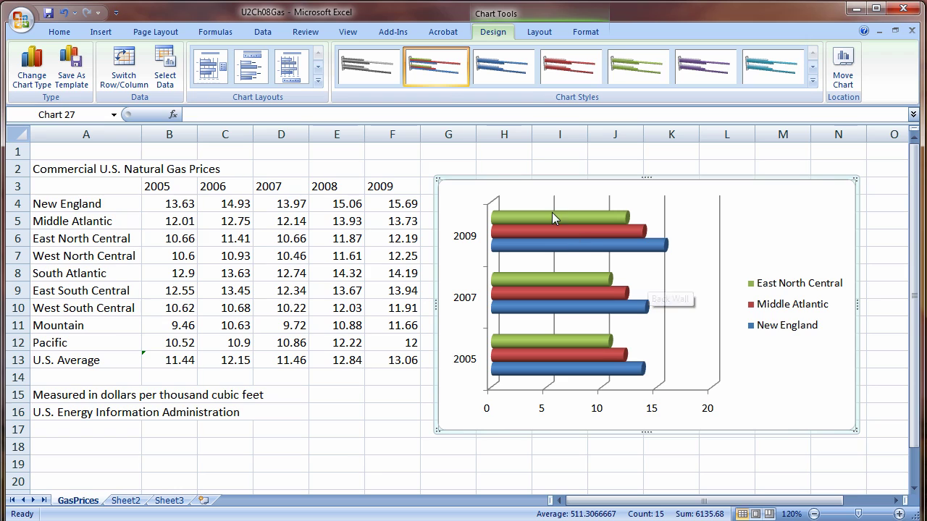
mouse_move(553, 216)
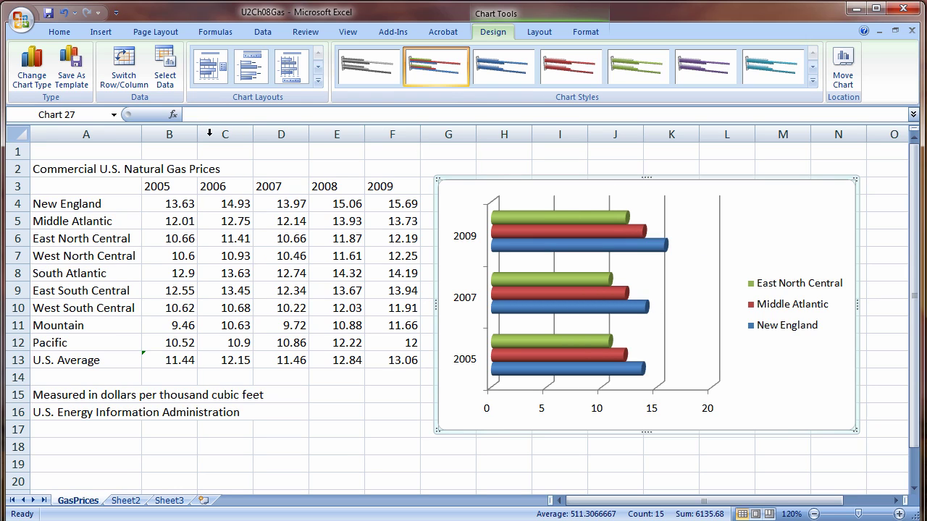
Switch Row/Column so regions are categories and 2005, 2007, 2009 form the legend.
left_click(124, 80)
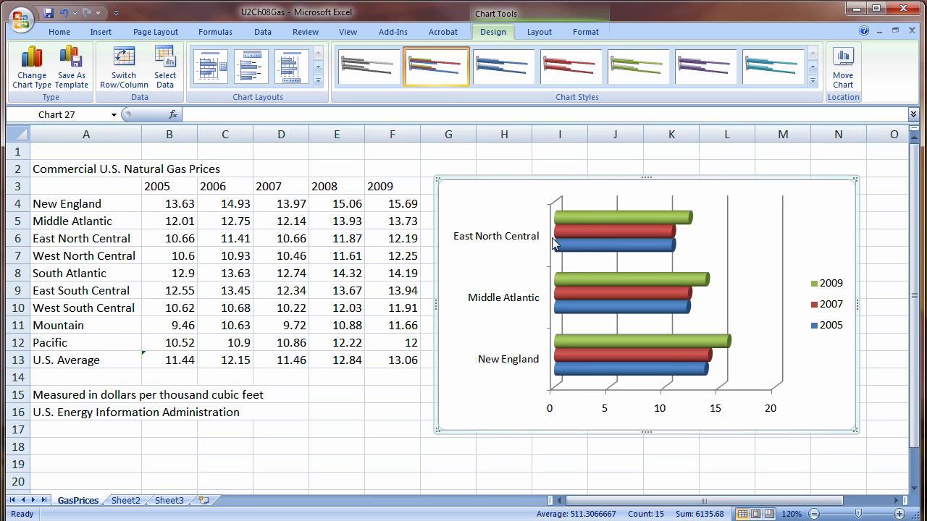
mouse_move(661, 255)
mouse_move(727, 352)
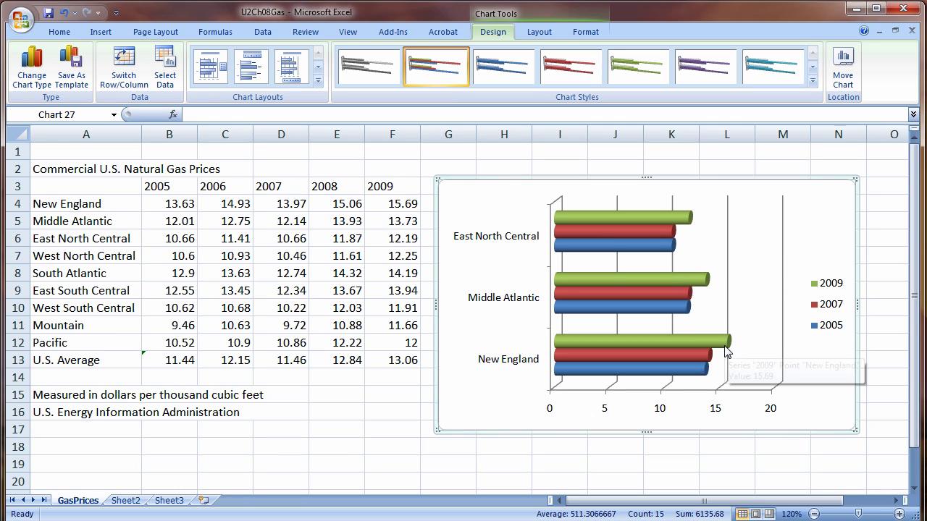